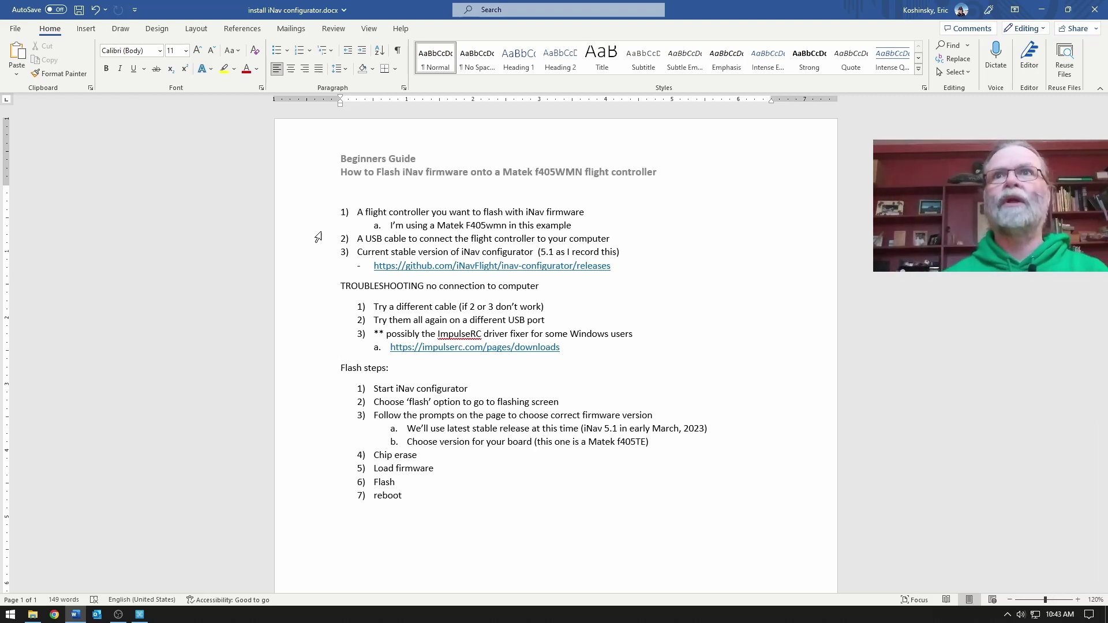
- Highlight the current stable configurator version 5.1 and the configurator releases link line
click(305, 256)
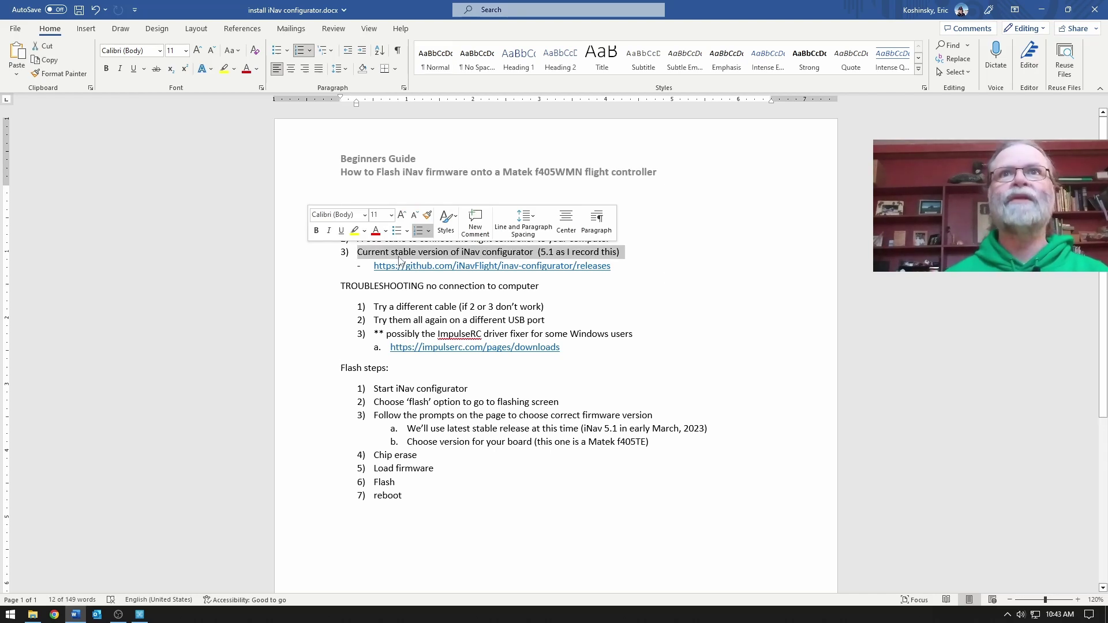
click(668, 255)
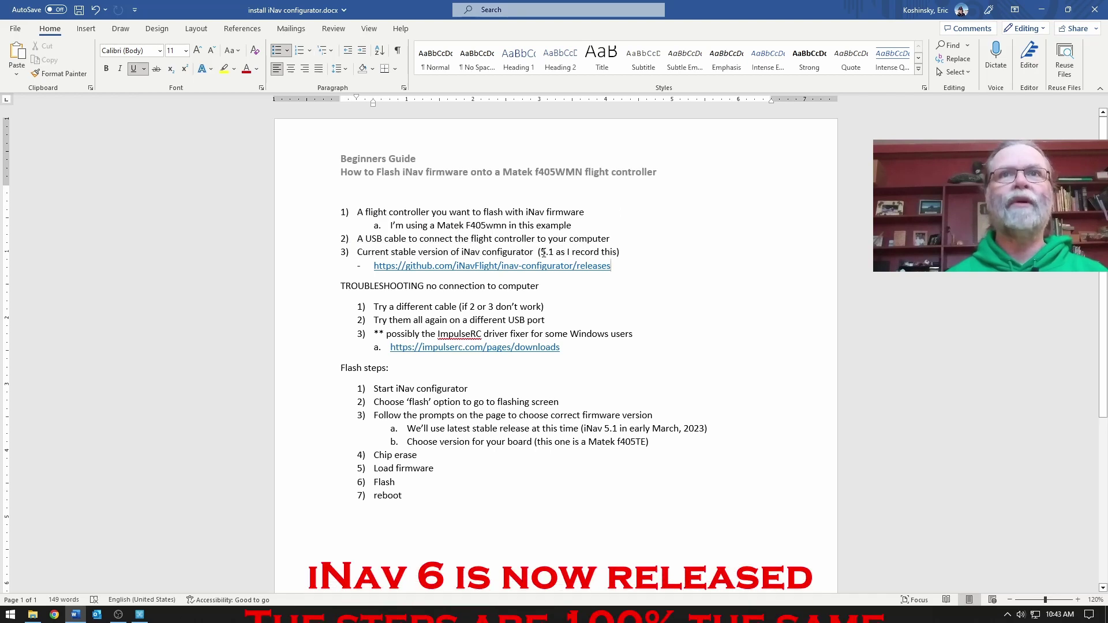
drag(554, 254, 568, 251)
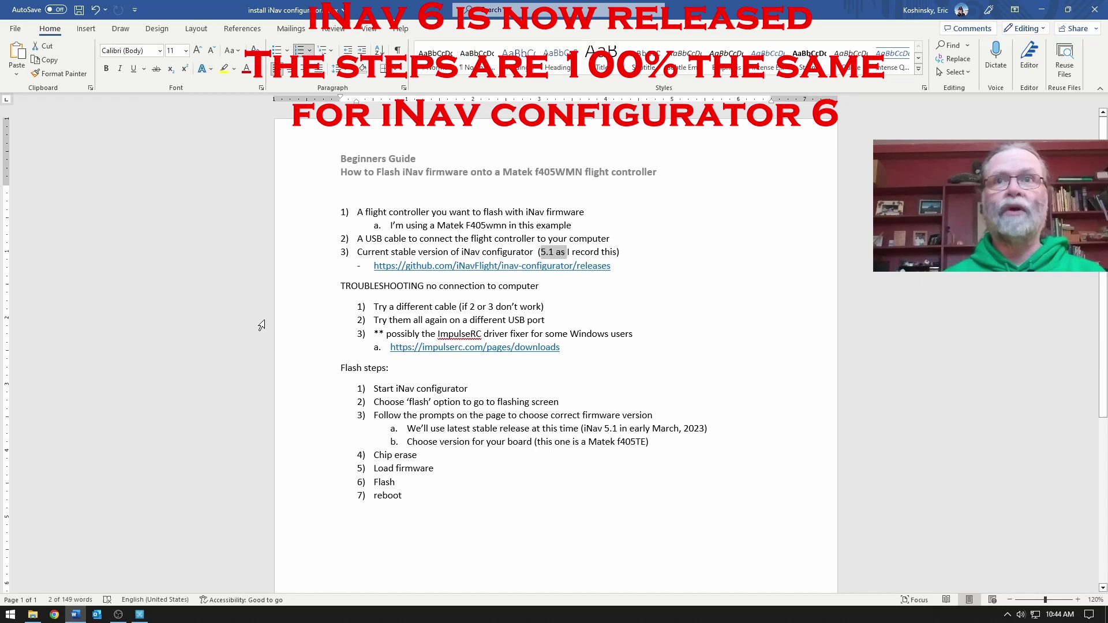
click(300, 269)
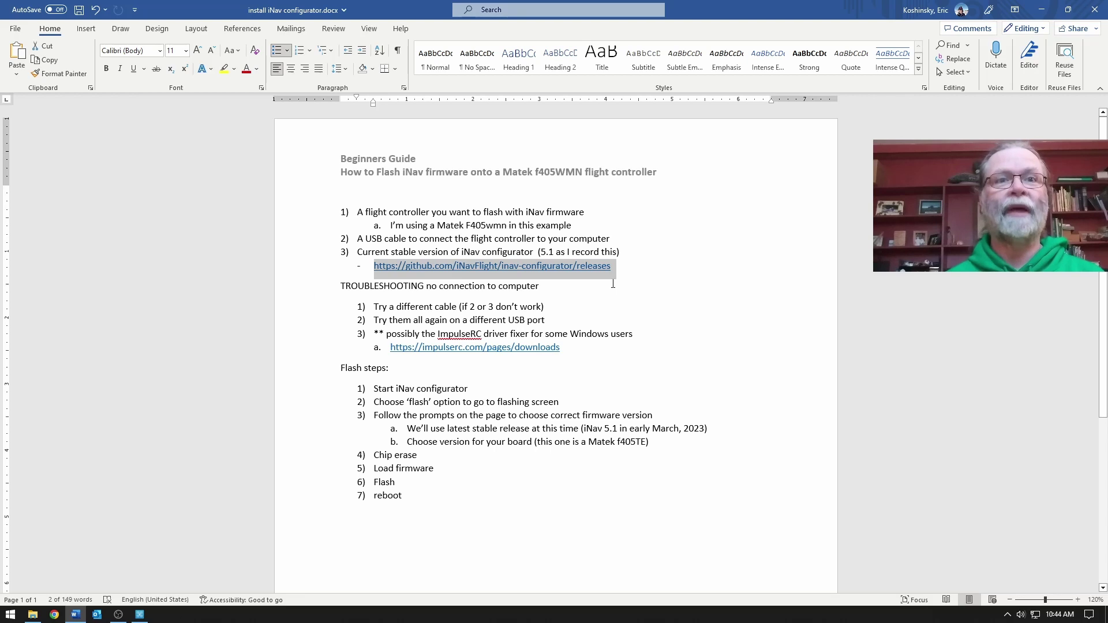
click(653, 271)
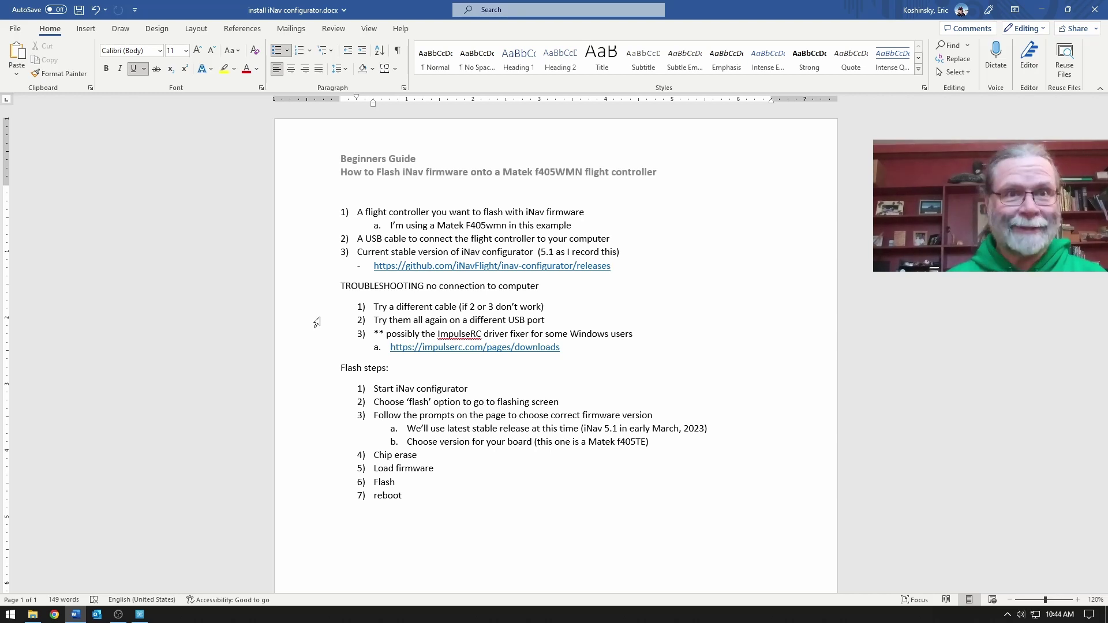
- Select the different-cable, different-USB-port and impulserc downloads troubleshooting lines
click(313, 306)
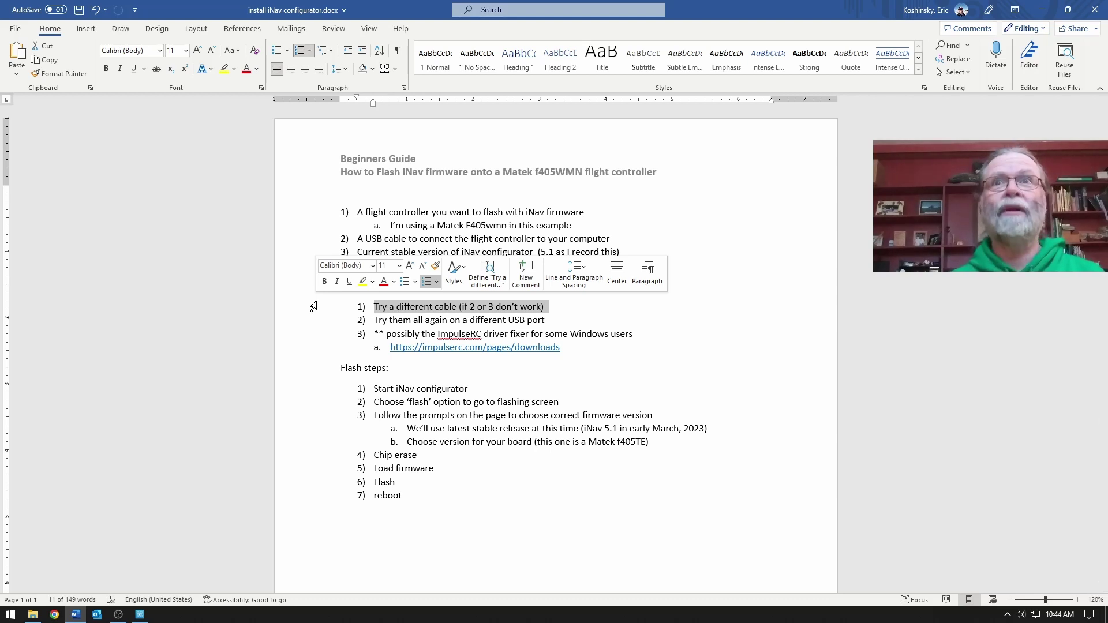
click(298, 326)
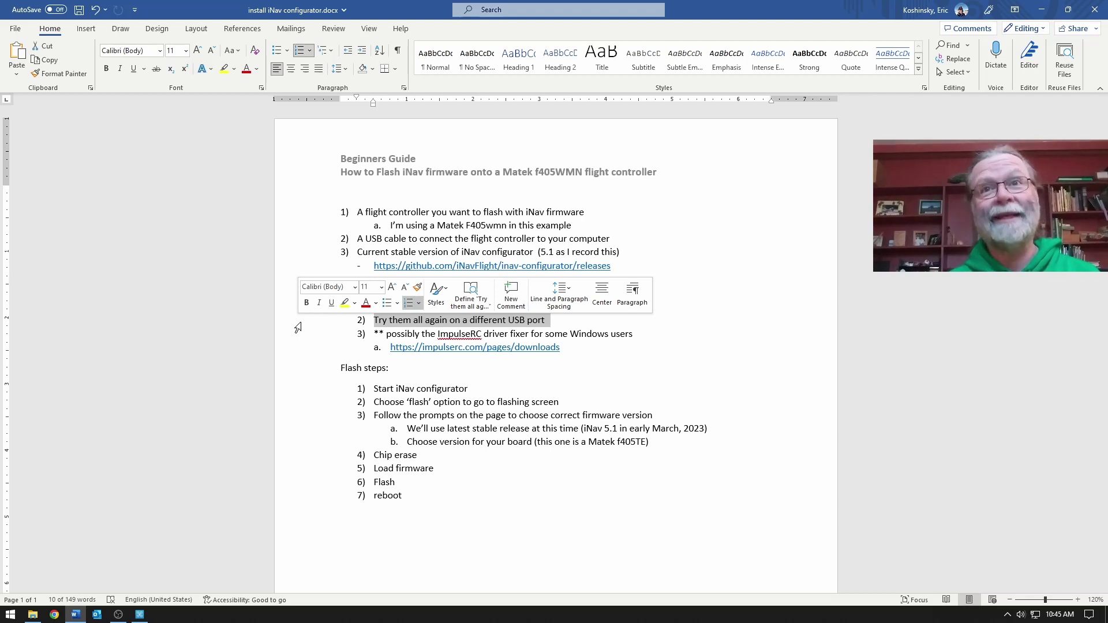
click(312, 346)
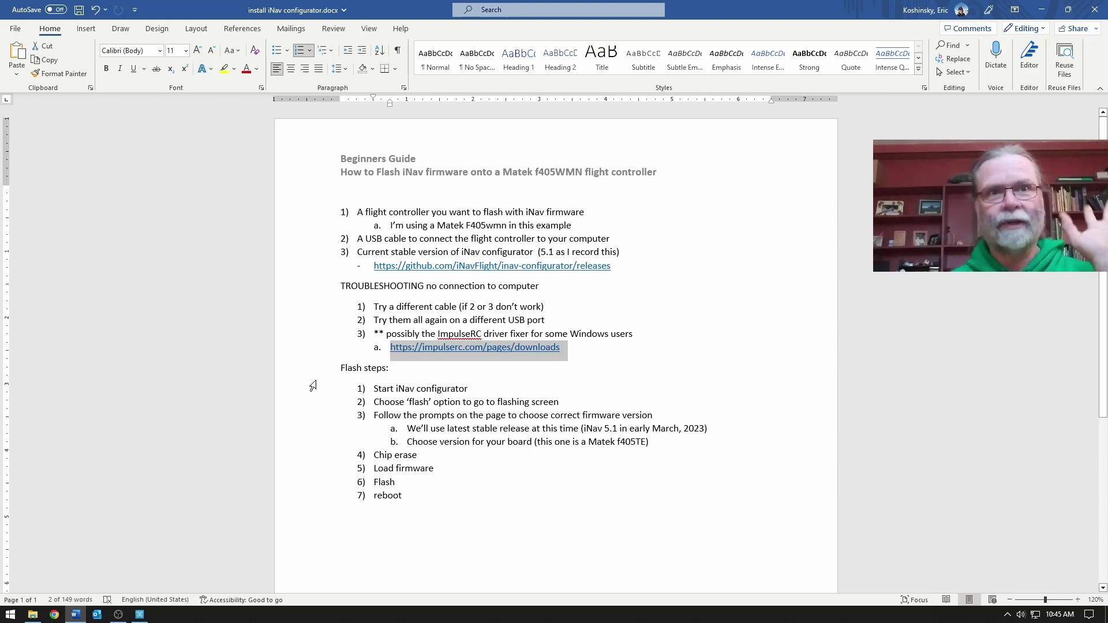
- Go through the Flash steps, highlighting f405TE in item 3b and the Start iNav configurator step
click(313, 386)
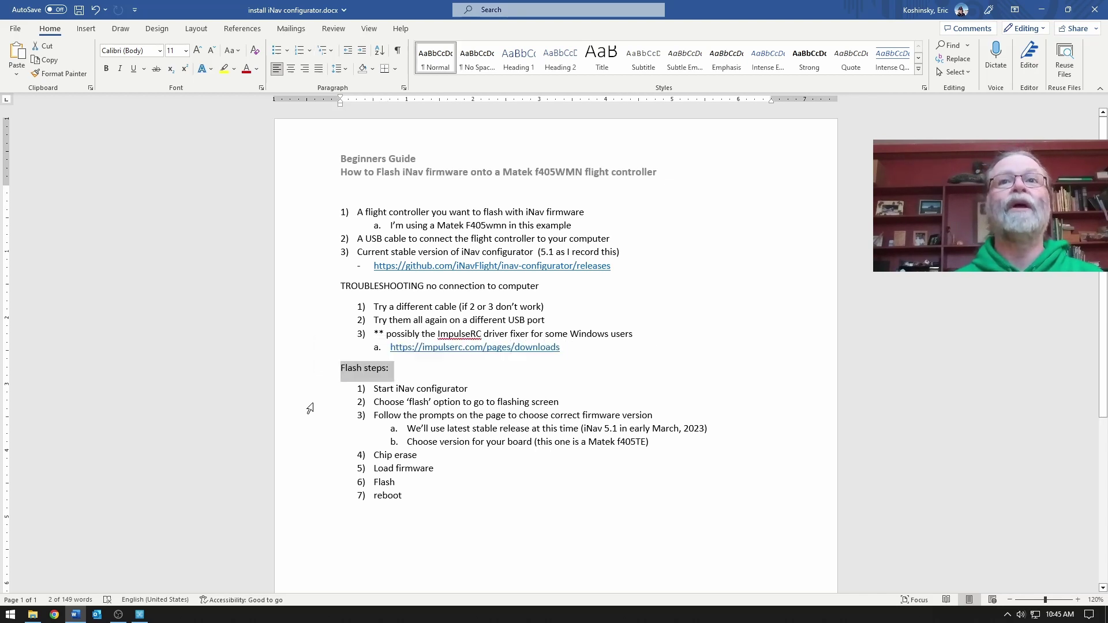
click(310, 407)
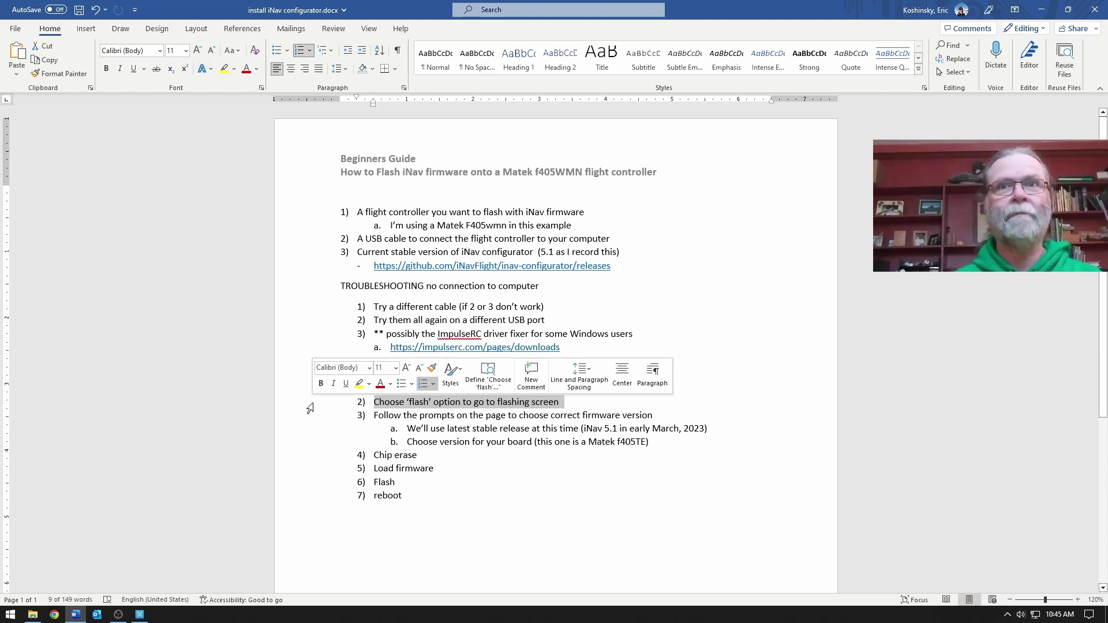
click(296, 417)
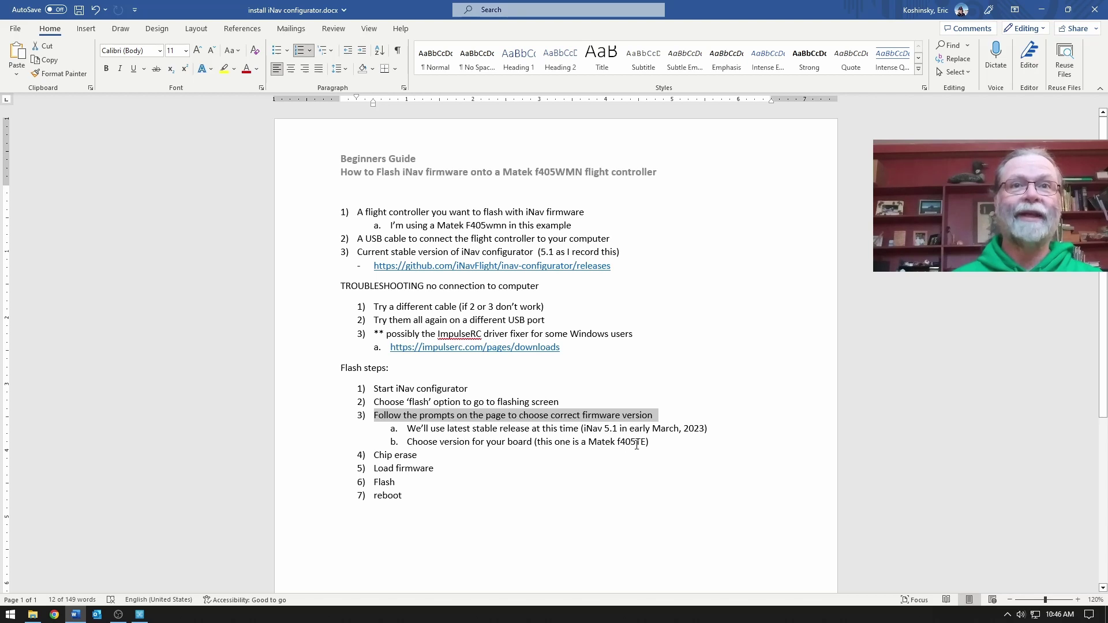
drag(636, 444, 651, 443)
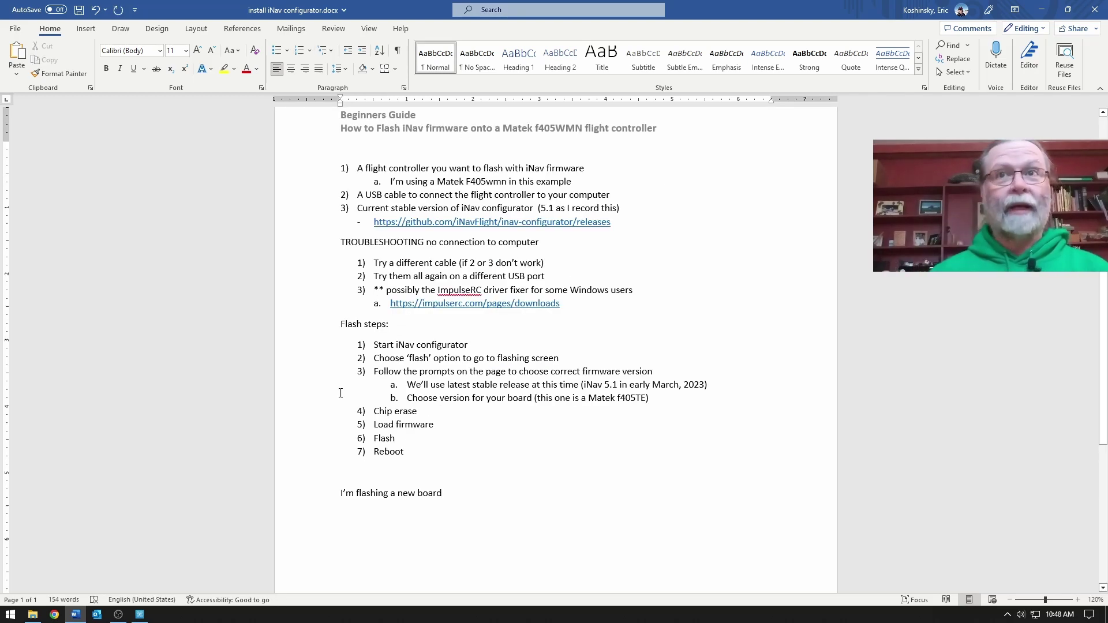
click(301, 346)
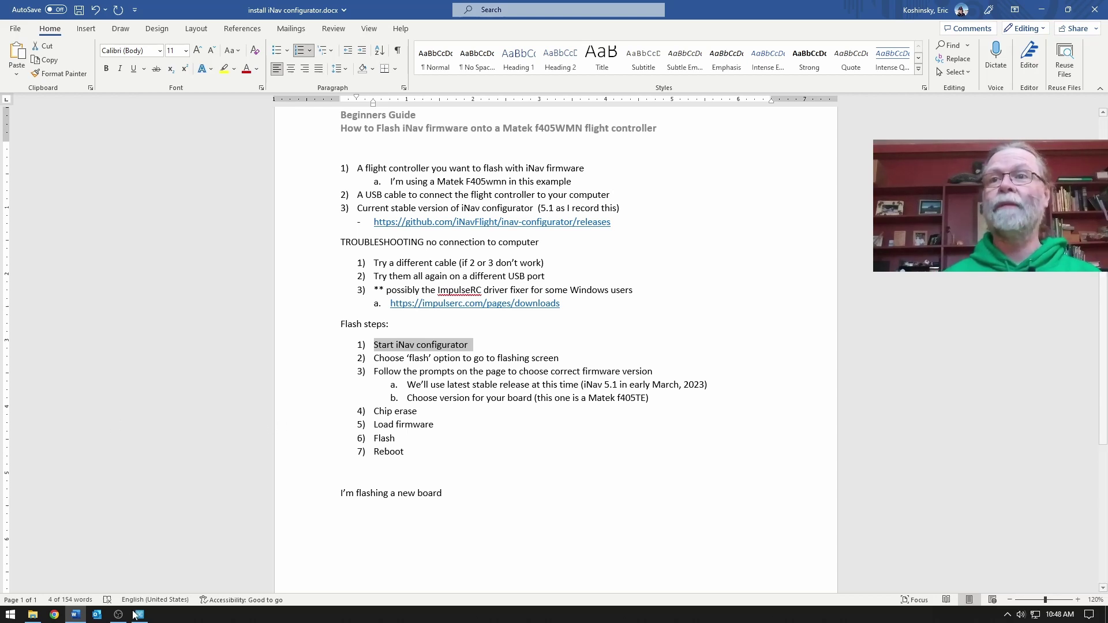
- Switch to INAV Configurator's Firmware Flasher page, ready to search board targets
mouse_move(138, 616)
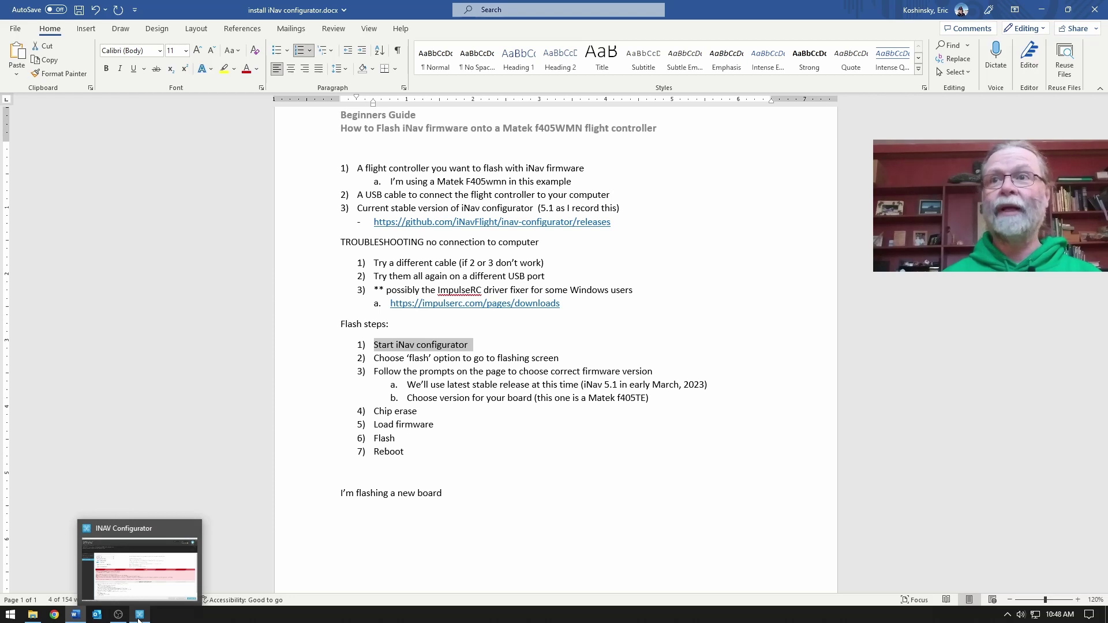
click(139, 616)
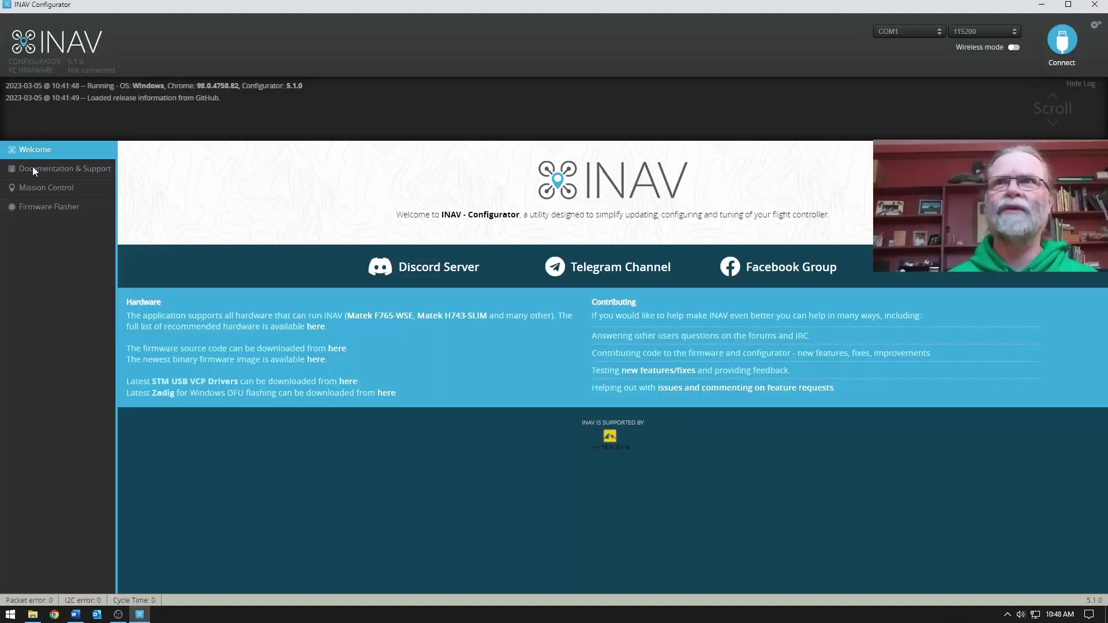
click(30, 209)
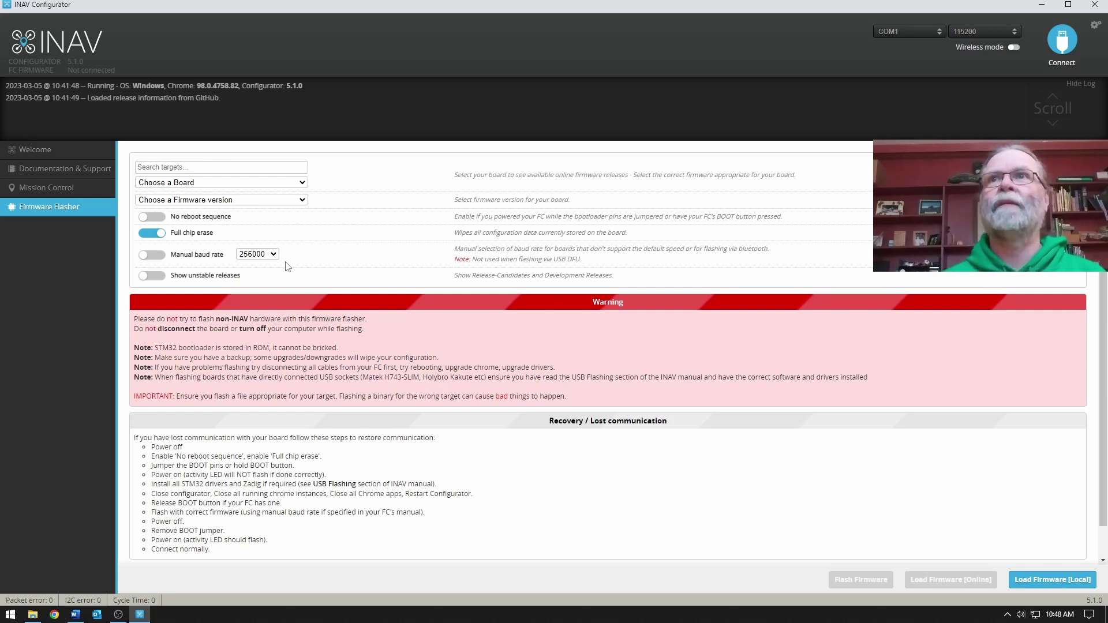
click(147, 170)
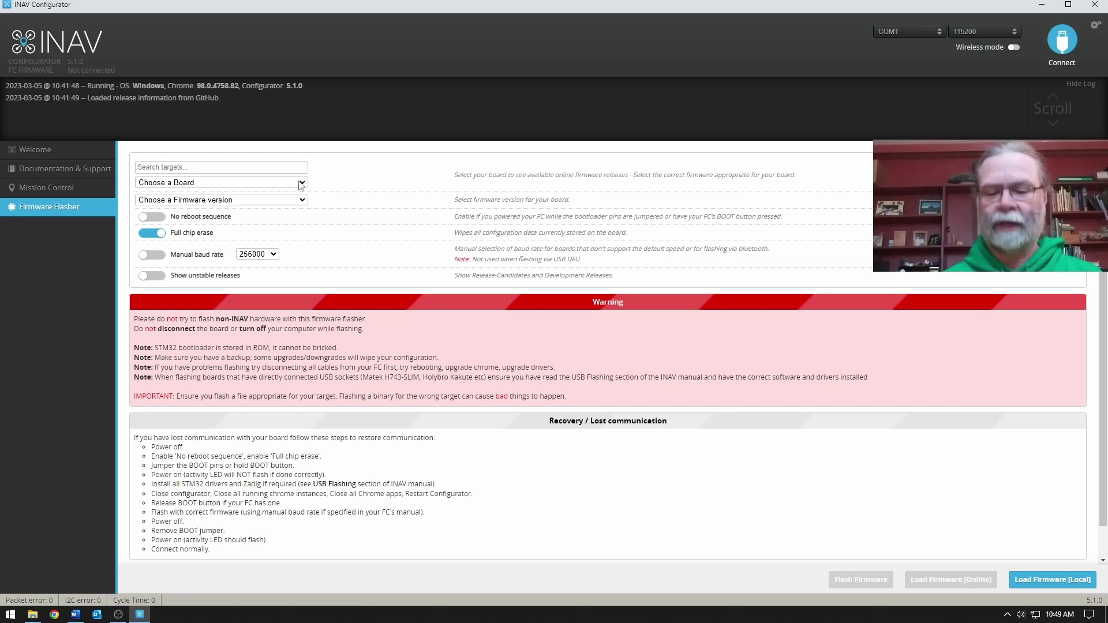
- Search targets for 'matyeek', pick the MATEKF405TE board and choose the 5.1.0 stable firmware
text(maty)
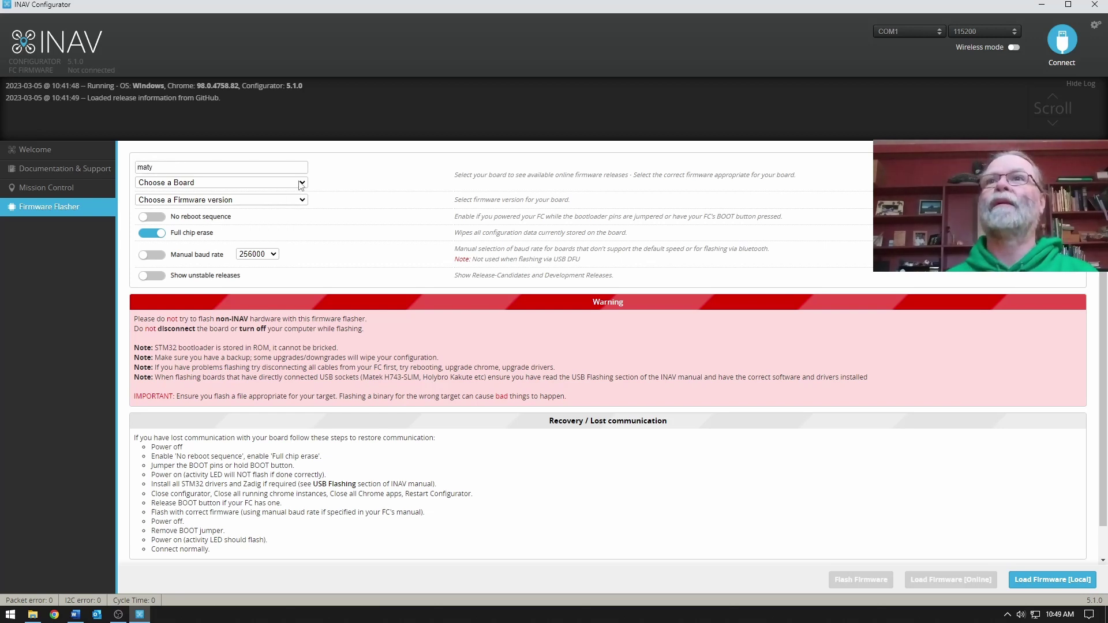
text(eek)
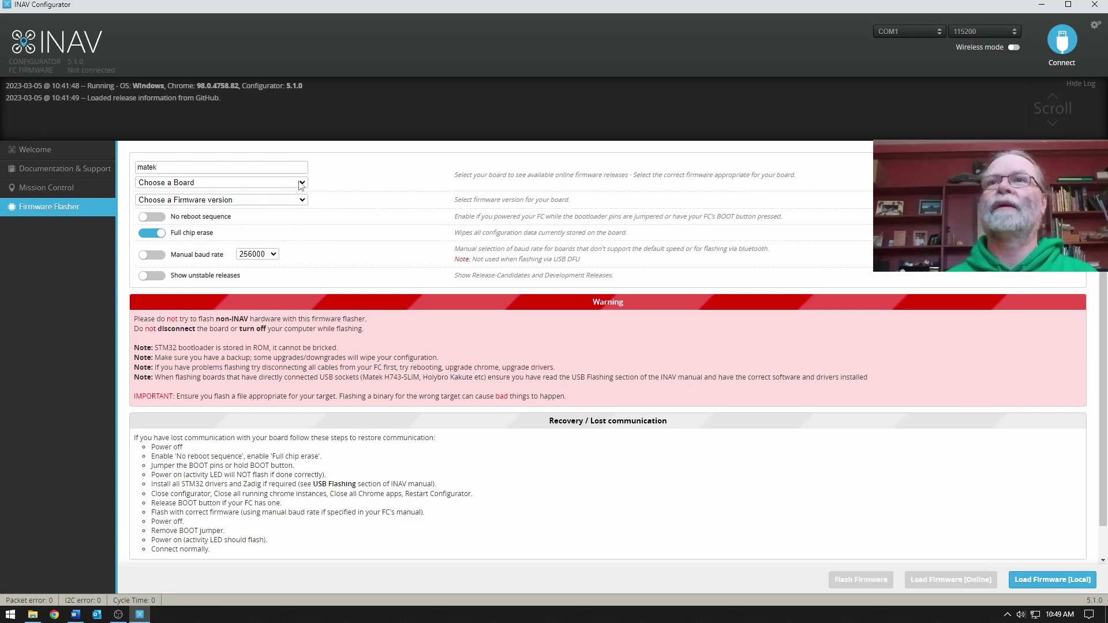
click(301, 184)
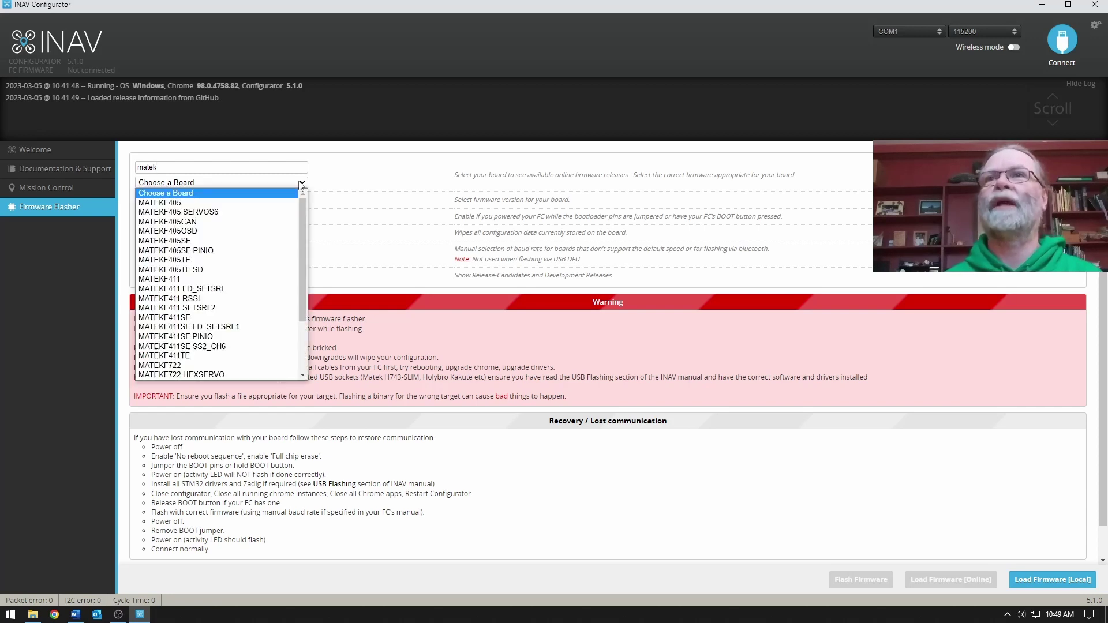
click(206, 262)
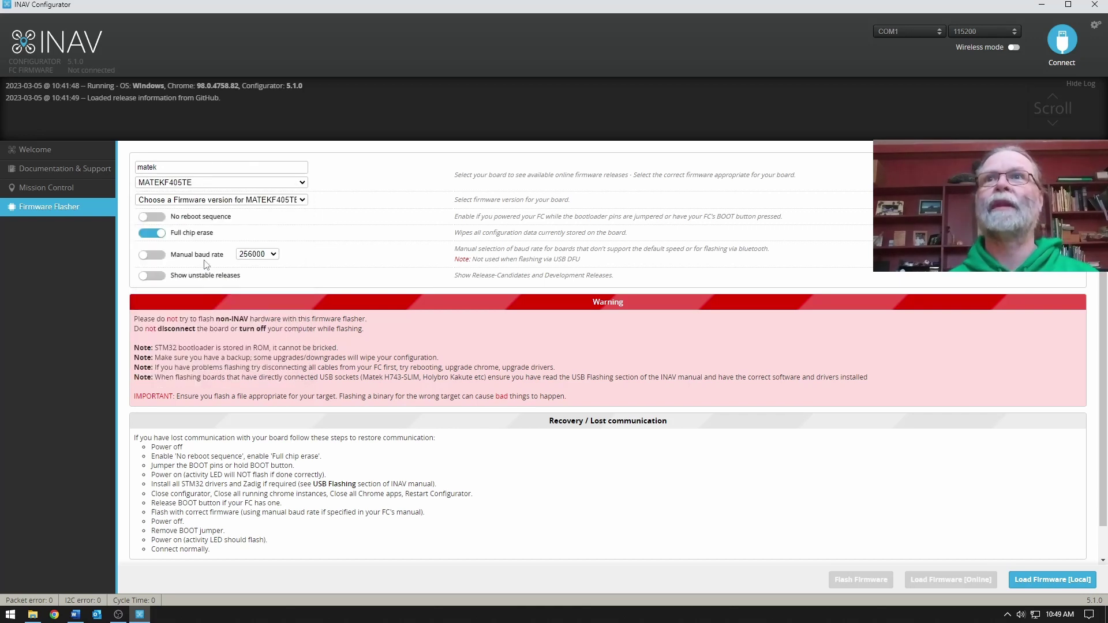
click(301, 202)
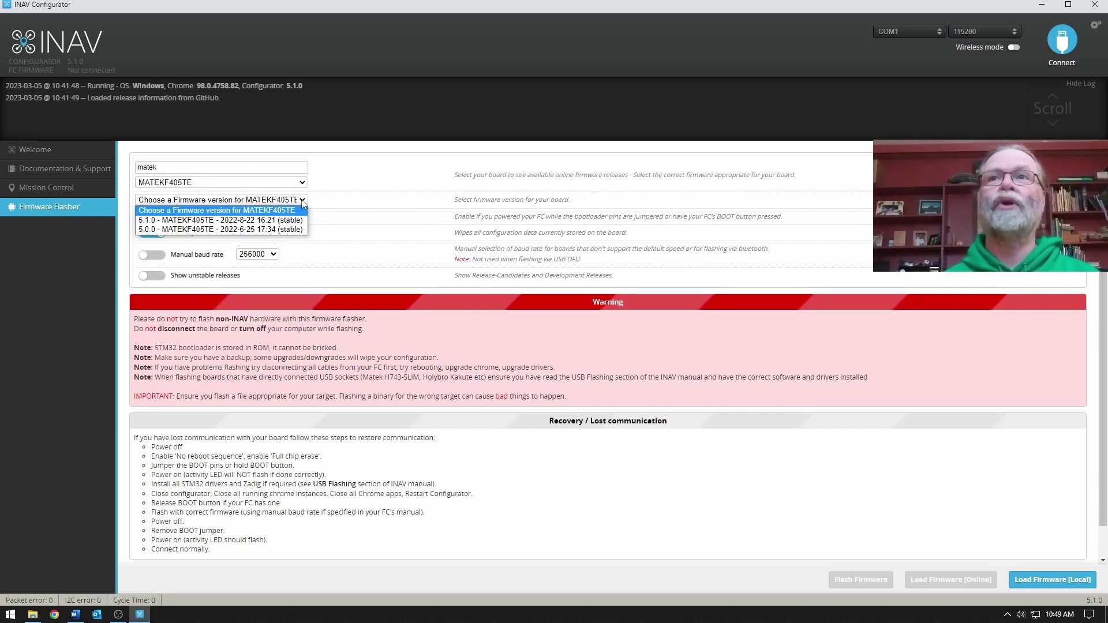
click(186, 221)
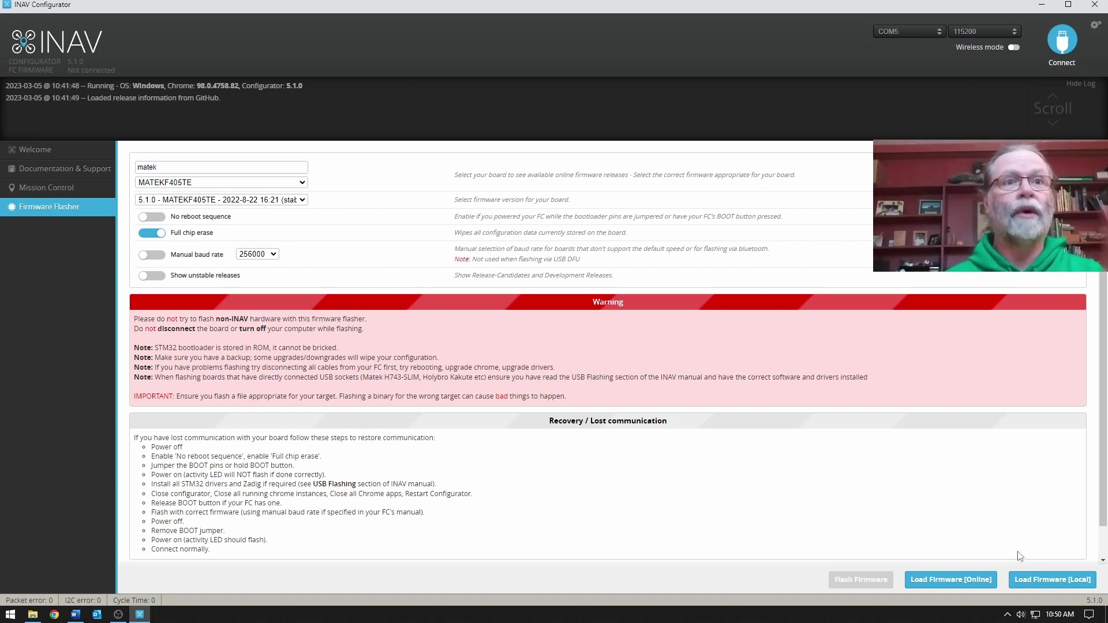
- Load the 5.1.0 firmware online and scroll the release notes down to the 545426-byte loaded status
click(948, 583)
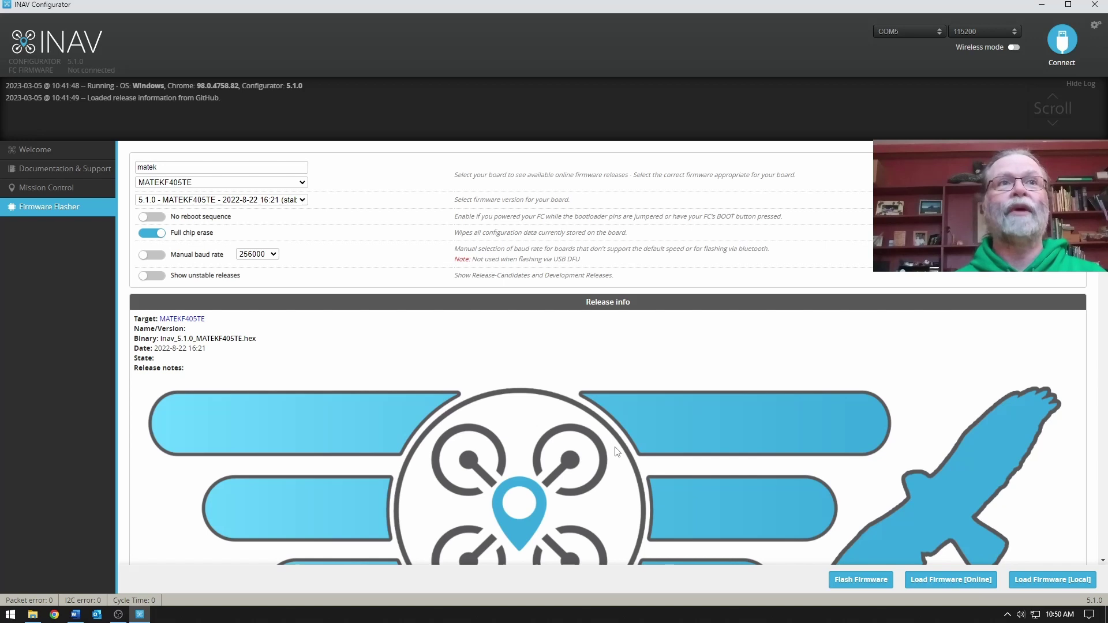
scroll(617, 451, down, 6)
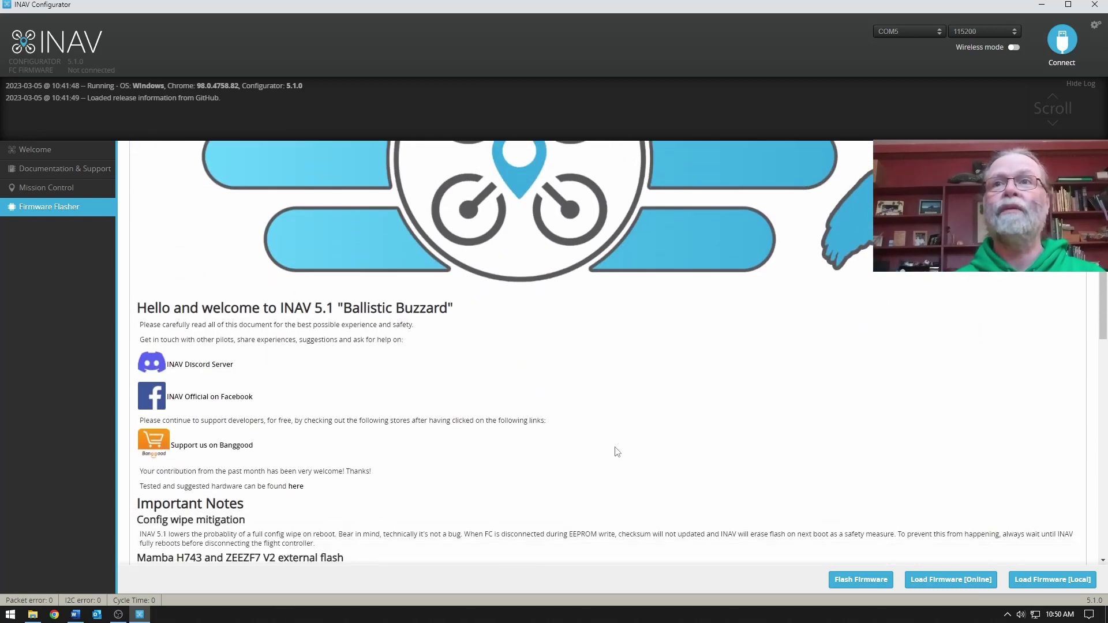
scroll(617, 452, down, 6)
scroll(616, 452, down, 10)
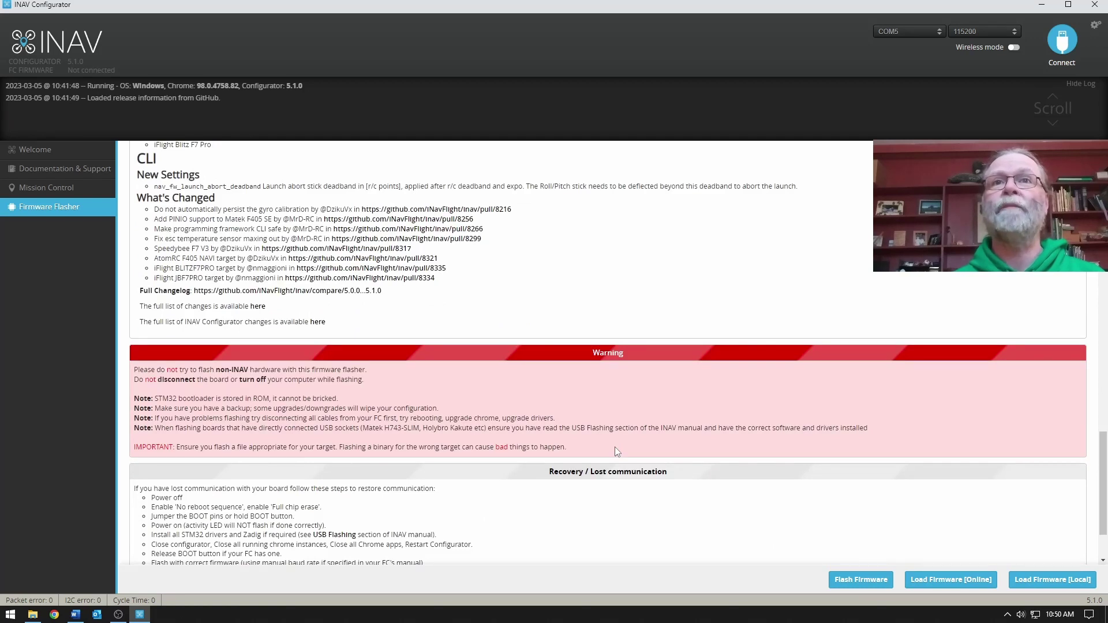
scroll(615, 451, down, 2)
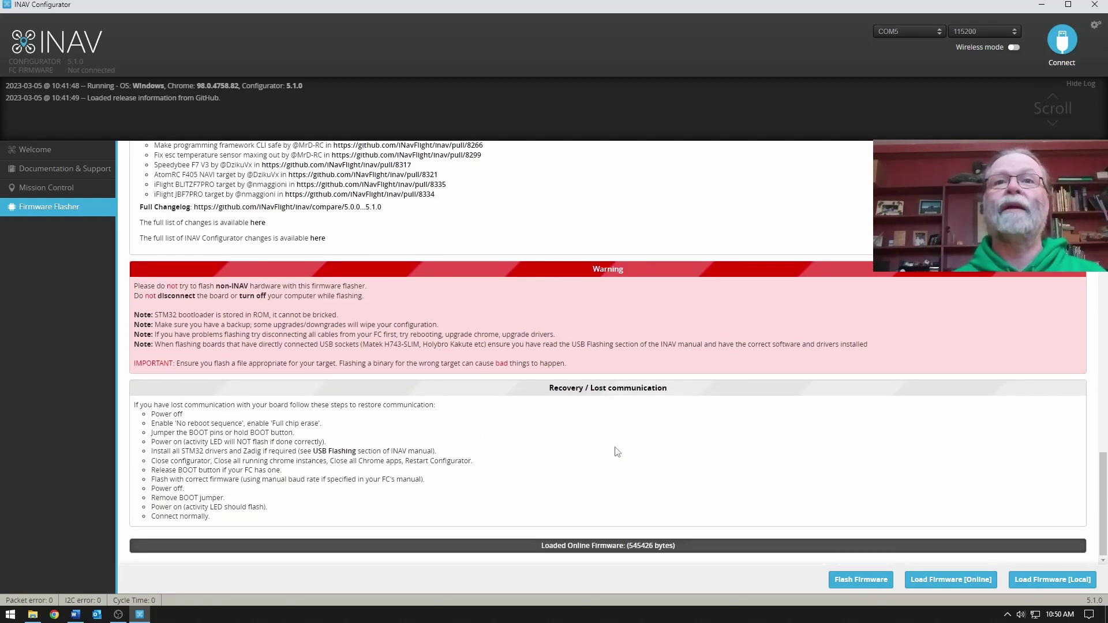
drag(533, 549, 714, 552)
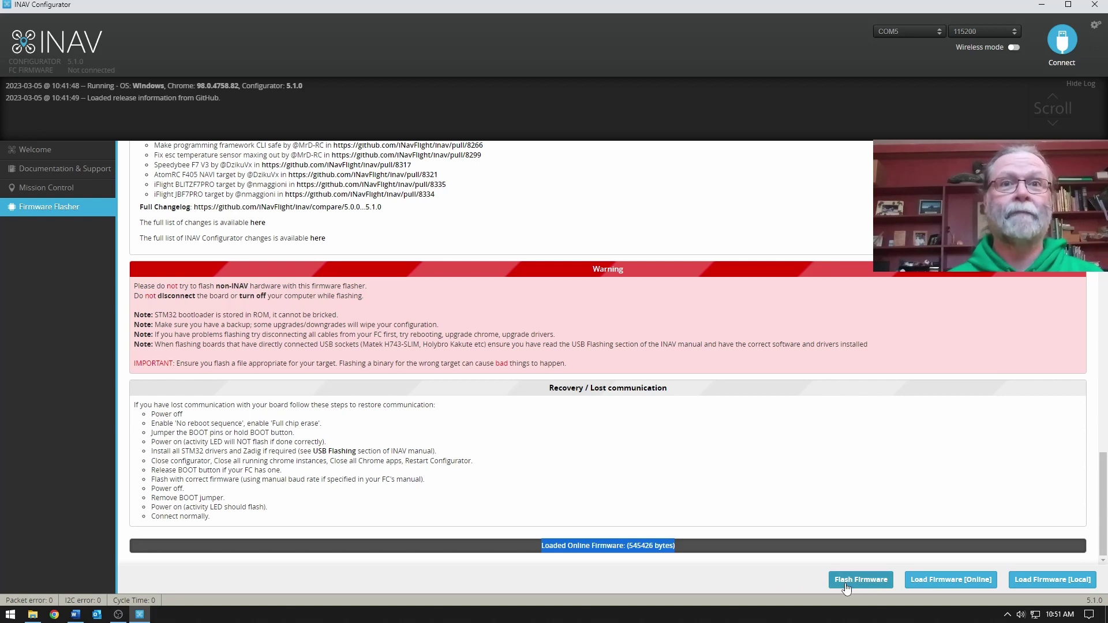
- Flash the loaded firmware onto the MATEKF405TE until it reports Programming: SUCCESSFUL
click(846, 586)
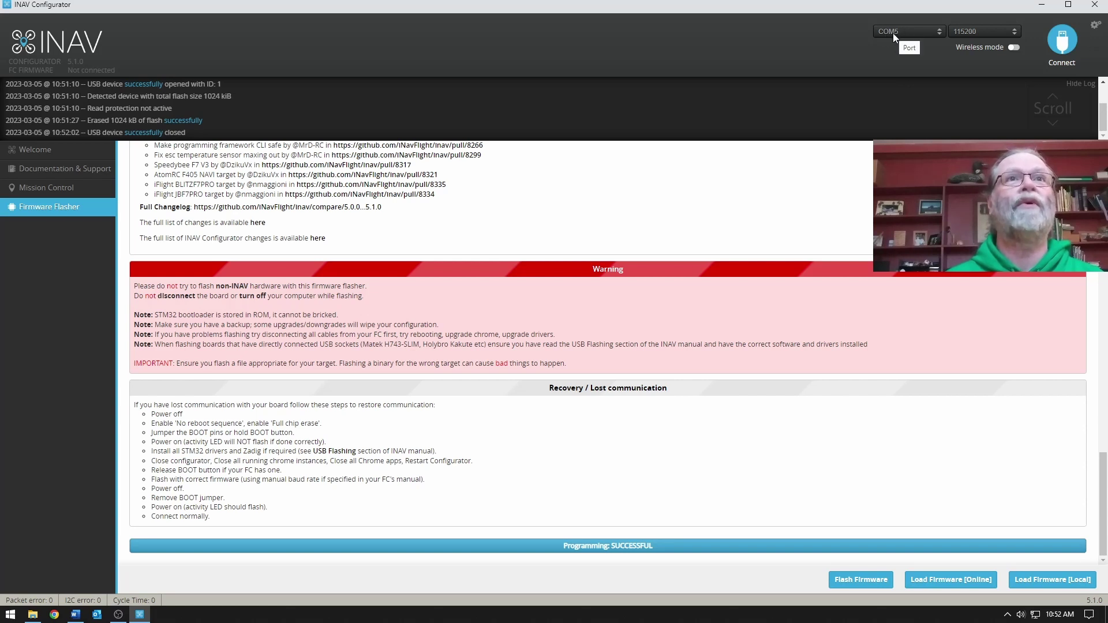
- Connect to the flashed board and apply the 'Airplane without a Tail (Wing, Delta, etc)' defaults
click(1063, 50)
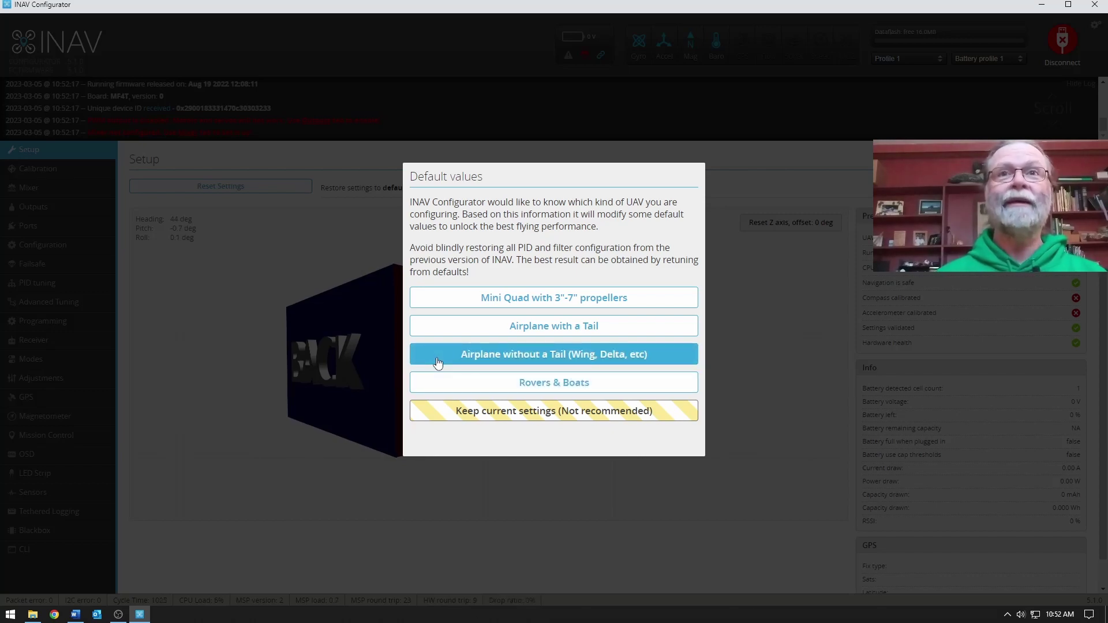
click(559, 359)
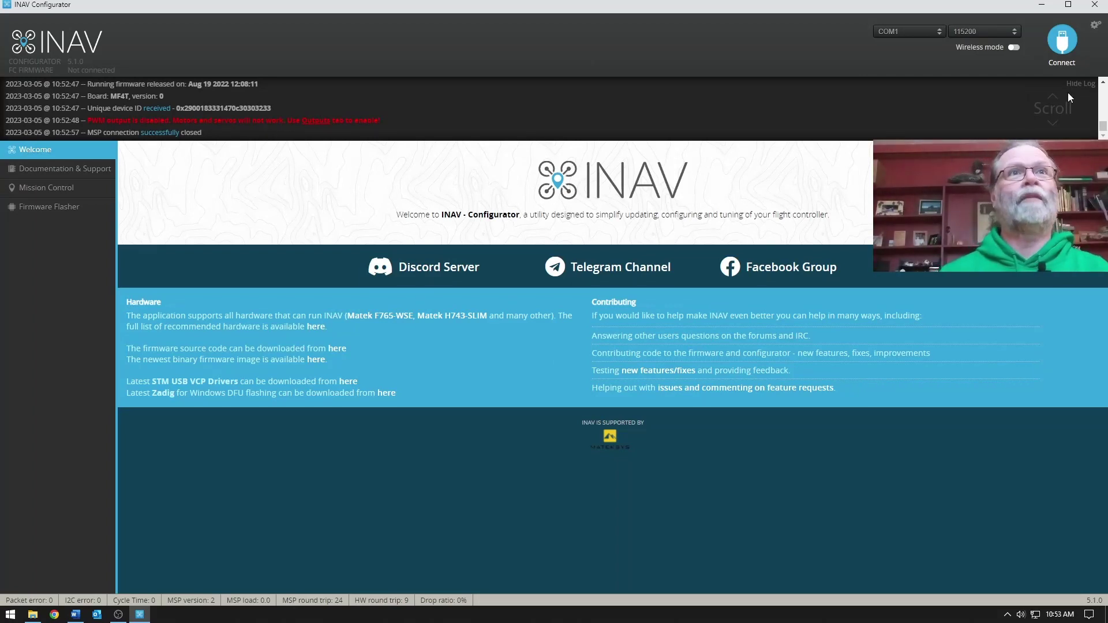
click(941, 32)
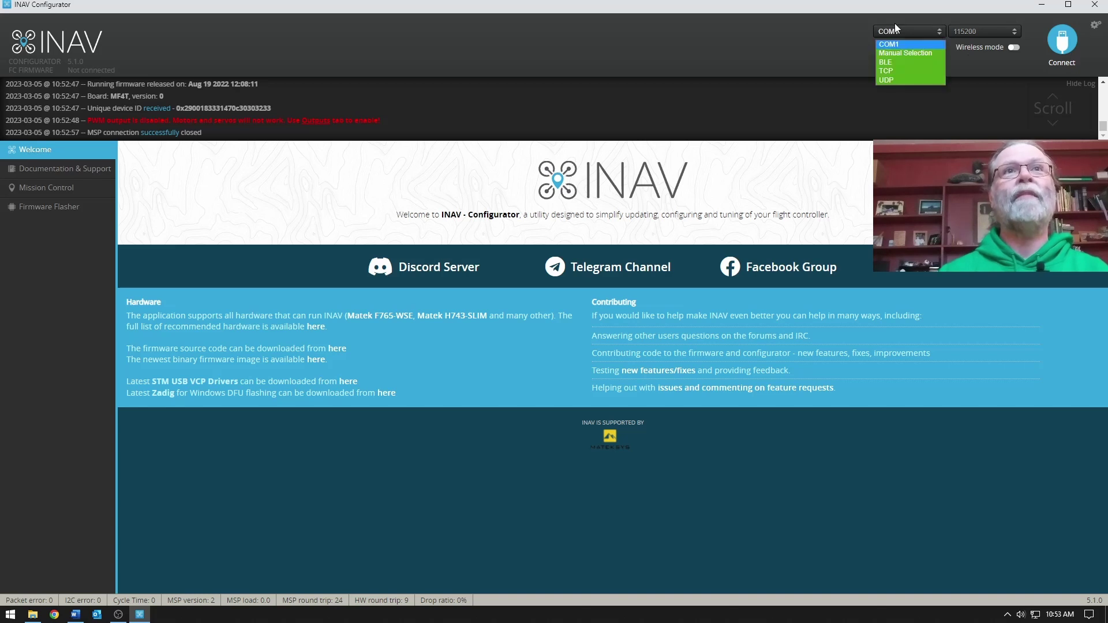
click(901, 49)
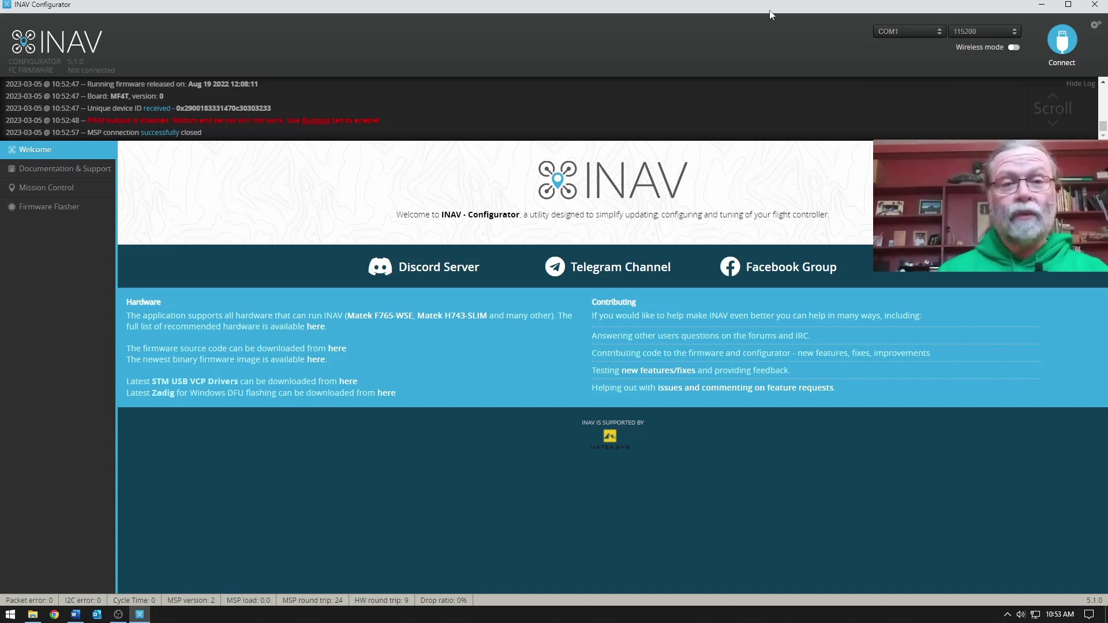